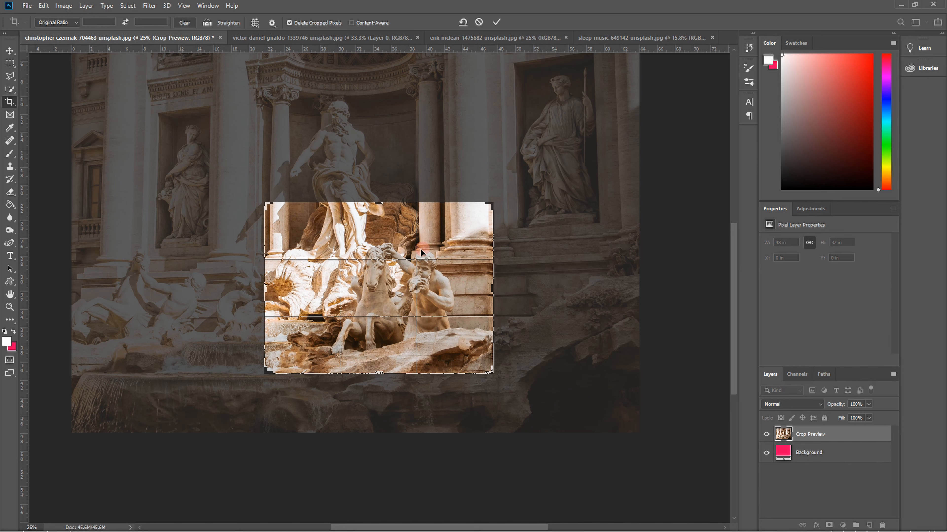
- In the Statue of Liberty photo, frame the statue with a W x H x Resolution crop and rotate the image slightly clockwise
{"action": "key", "text": "Escape"}
{"action": "left_click", "coordinate": [298, 38]}
{"action": "left_click", "coordinate": [58, 23]}
{"action": "left_click", "coordinate": [62, 41]}
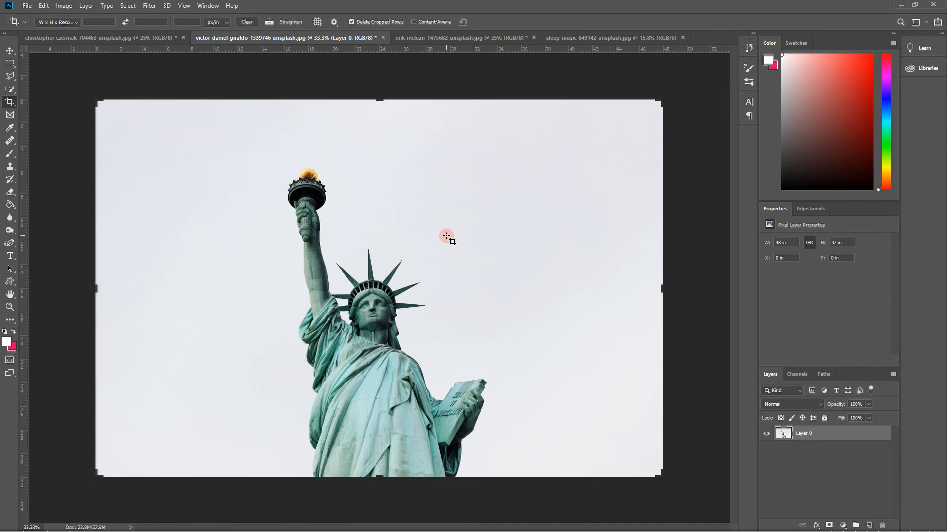
{"action": "left_click_drag", "start_coordinate": [266, 156], "coordinate": [498, 485]}
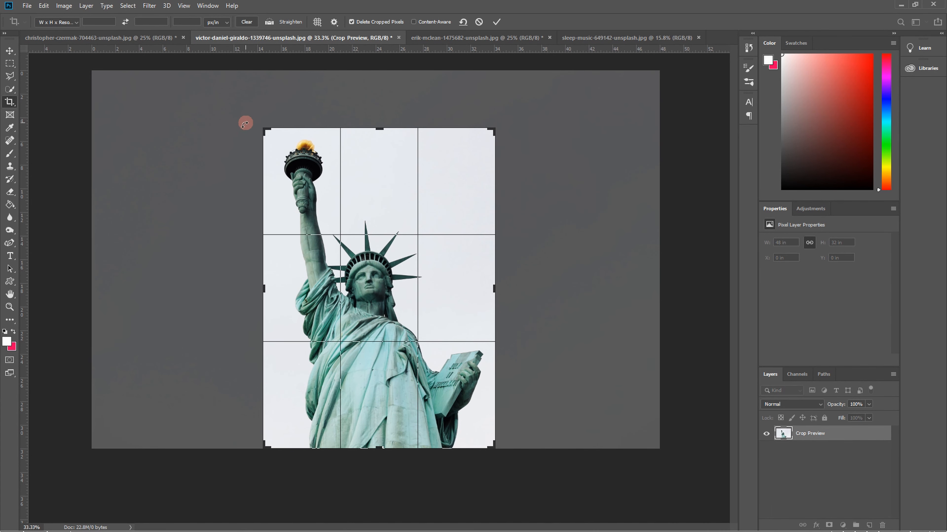
{"action": "left_click_drag", "start_coordinate": [242, 130], "coordinate": [265, 131]}
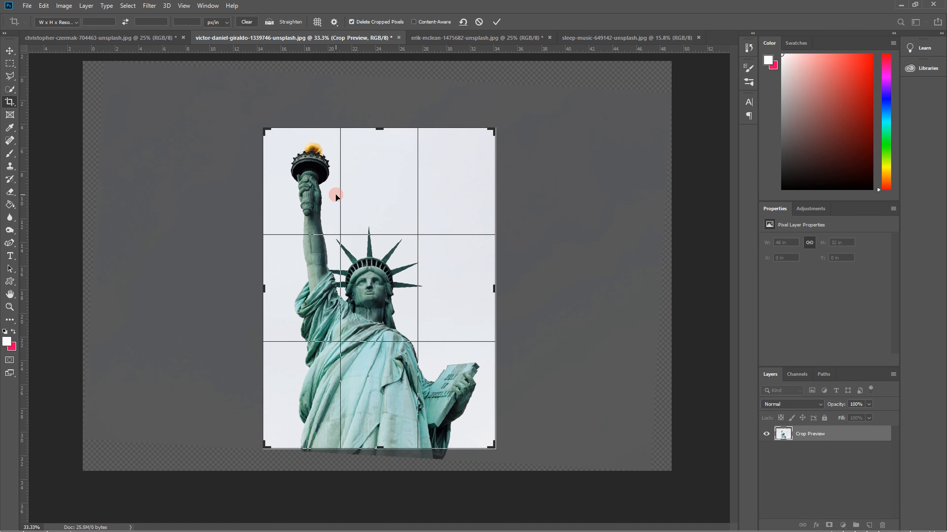
- Apply a 16:9 crop to the painted hand photo, shift the image slightly down inside the frame, and shrink the frame from its upper-left corner
{"action": "left_click", "coordinate": [9, 101]}
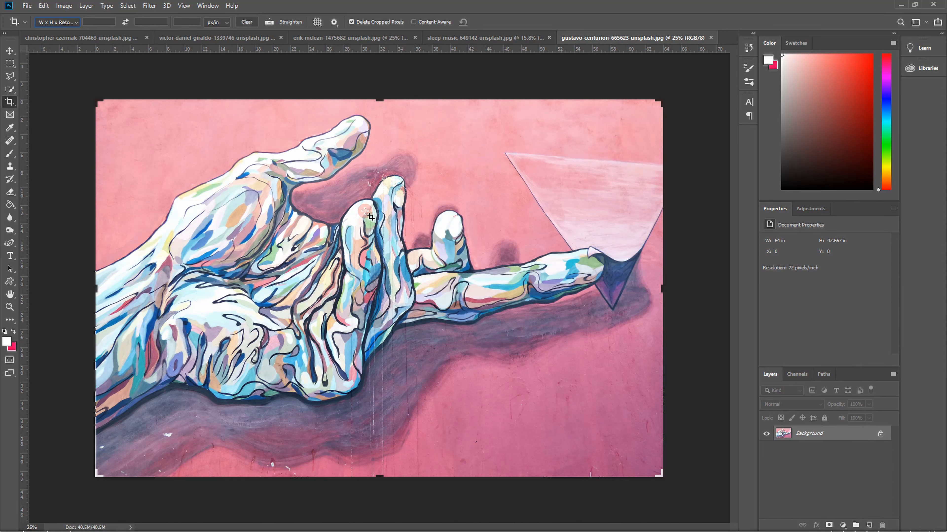
{"action": "left_click", "coordinate": [71, 23]}
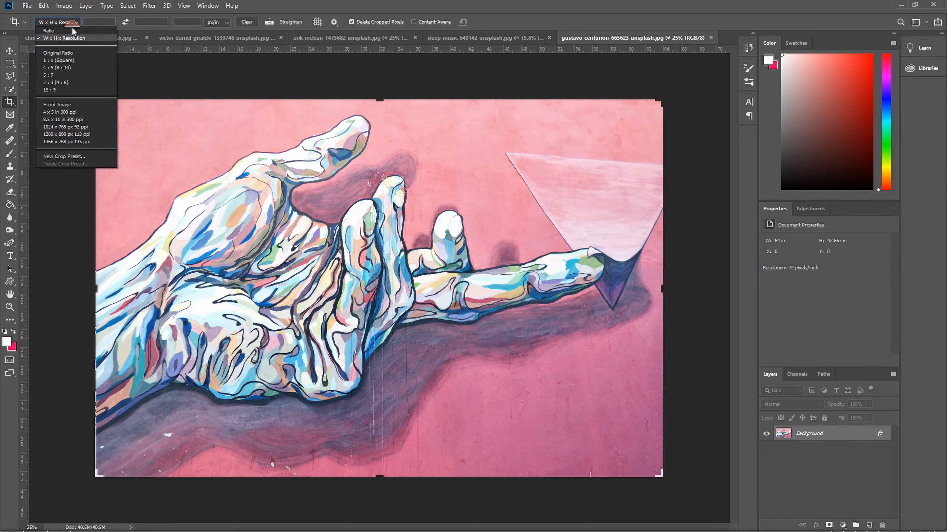
{"action": "left_click", "coordinate": [70, 90]}
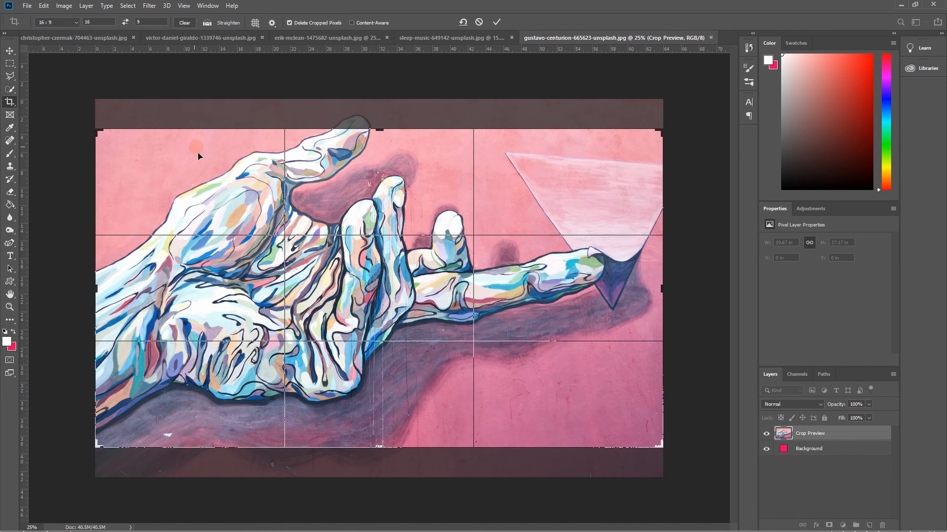
{"action": "mouse_move", "coordinate": [216, 185]}
{"action": "left_mouse_down"}
{"action": "mouse_move", "coordinate": [217, 194]}
{"action": "mouse_move", "coordinate": [219, 174]}
{"action": "mouse_move", "coordinate": [216, 198]}
{"action": "left_mouse_up"}
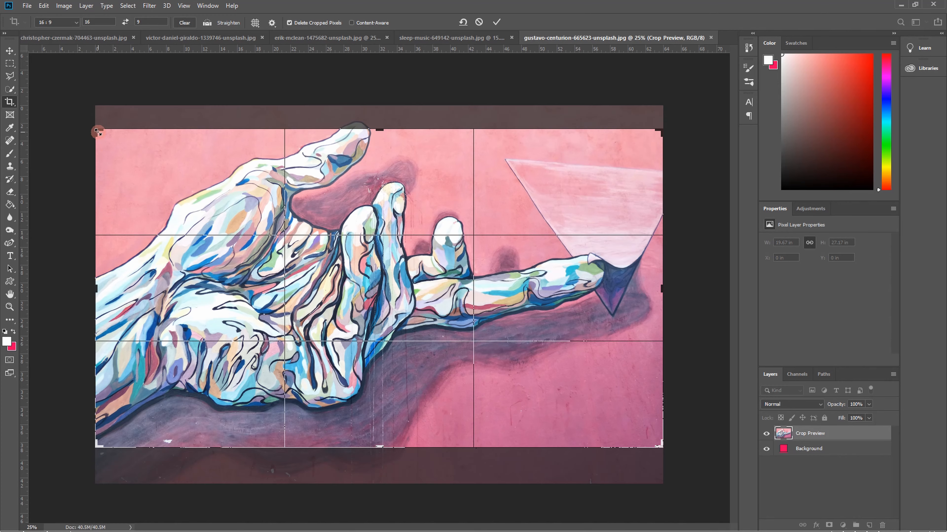
{"action": "left_click_drag", "start_coordinate": [98, 131], "coordinate": [159, 148]}
- Switch the painted hand's crop to the custom Ratio option and enter 2 as the ratio's width
{"action": "key", "text": "ctrl+r"}
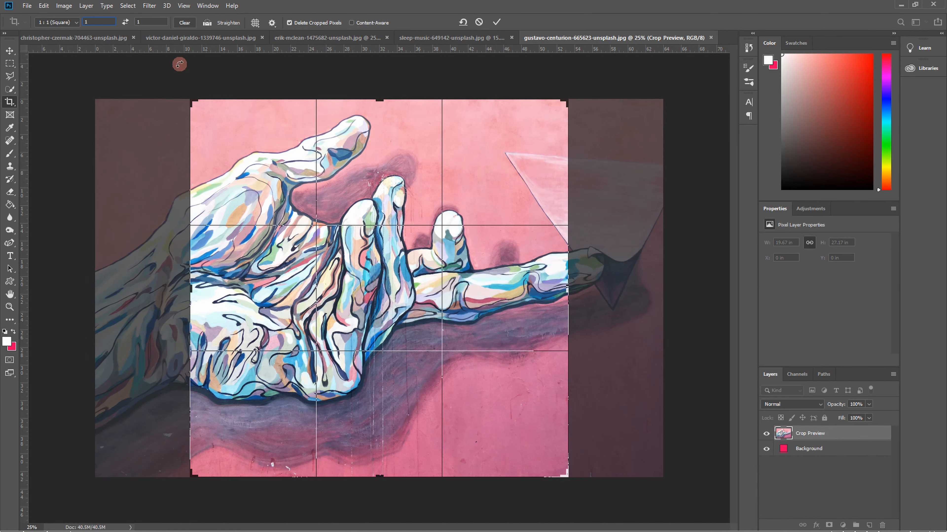
{"action": "left_click", "coordinate": [73, 23]}
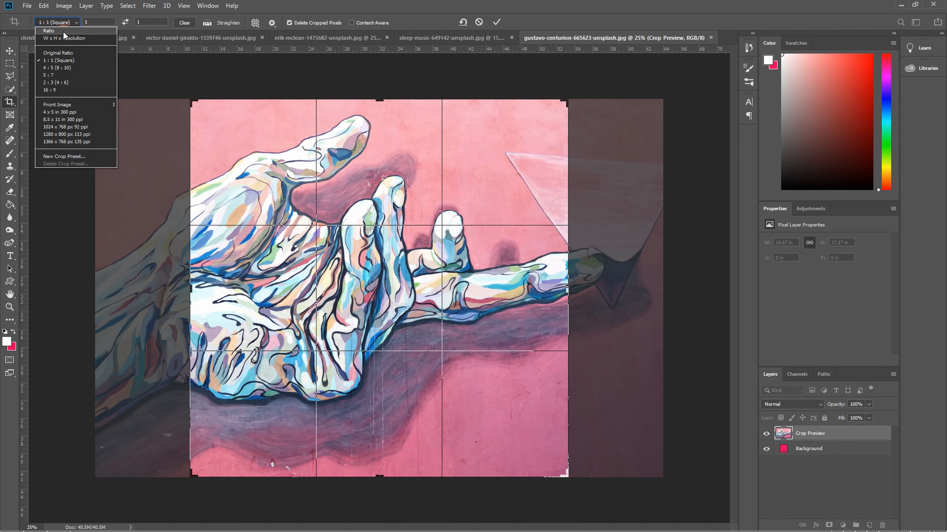
{"action": "left_click", "coordinate": [48, 31]}
{"action": "left_click", "coordinate": [100, 22]}
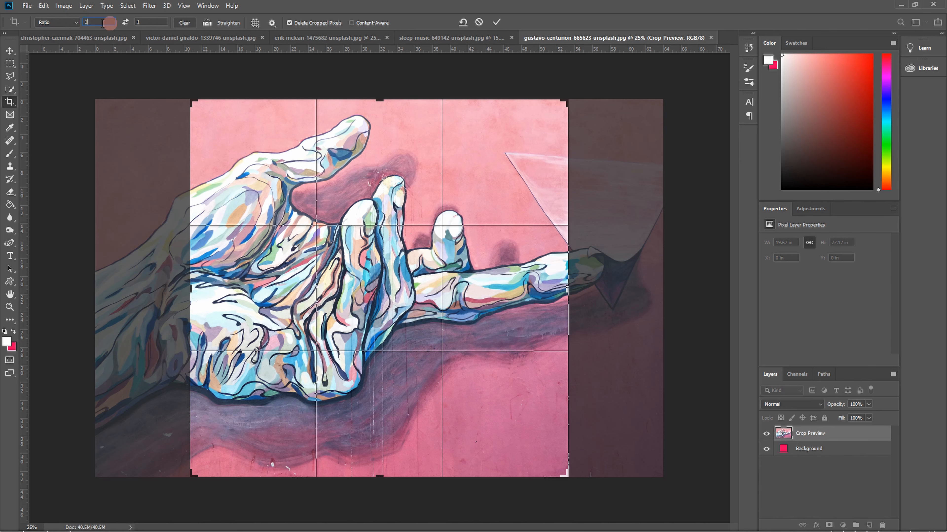
{"action": "left_click", "coordinate": [92, 22]}
{"action": "type", "text": "2"}
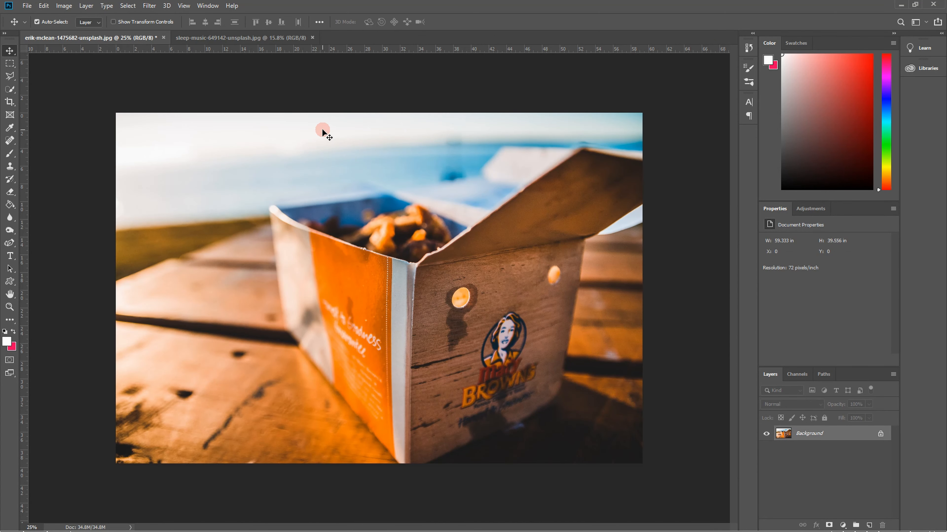
- Perspective-crop the food box photo to the side with the logo, fitting the grid's corners to that panel's corners
{"action": "left_click", "coordinate": [8, 102]}
{"action": "left_click_drag", "start_coordinate": [7, 106], "coordinate": [64, 112]}
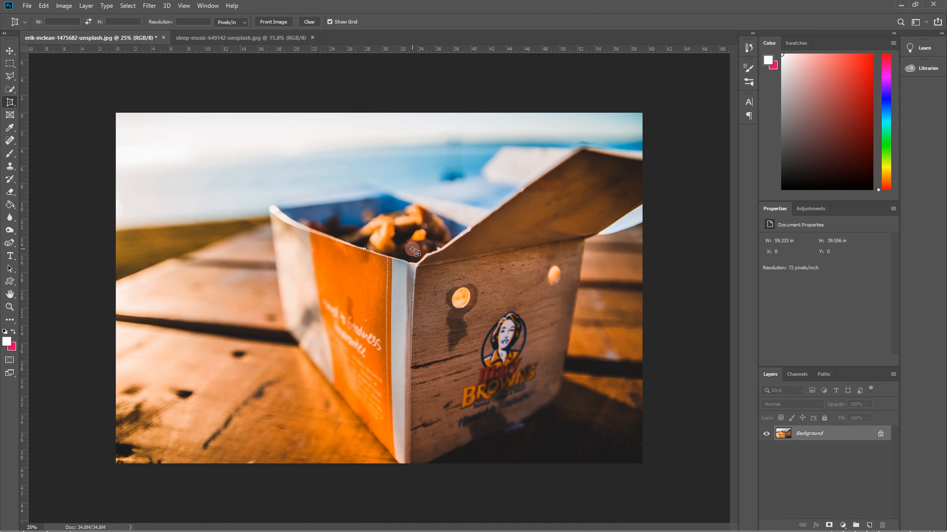
{"action": "left_click_drag", "start_coordinate": [412, 240], "coordinate": [576, 464]}
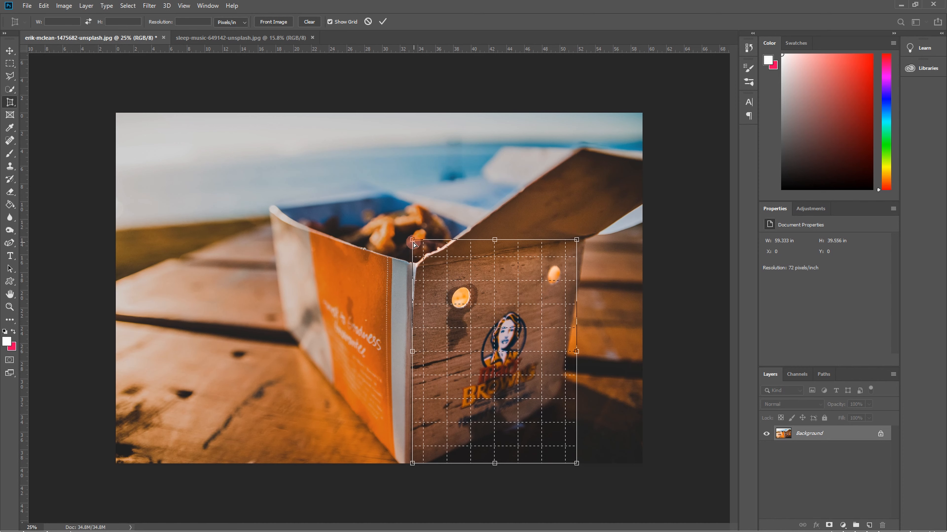
{"action": "left_click_drag", "start_coordinate": [413, 241], "coordinate": [418, 267]}
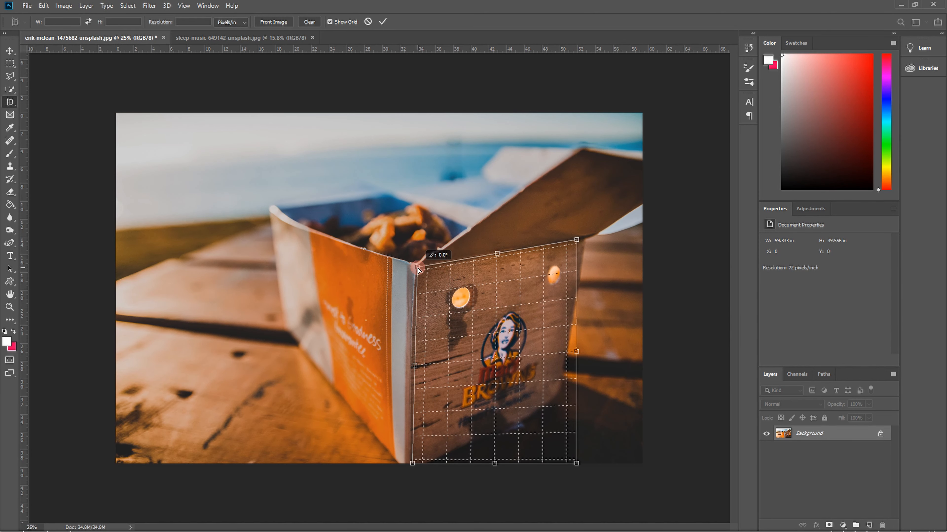
{"action": "left_click_drag", "start_coordinate": [576, 242], "coordinate": [583, 239]}
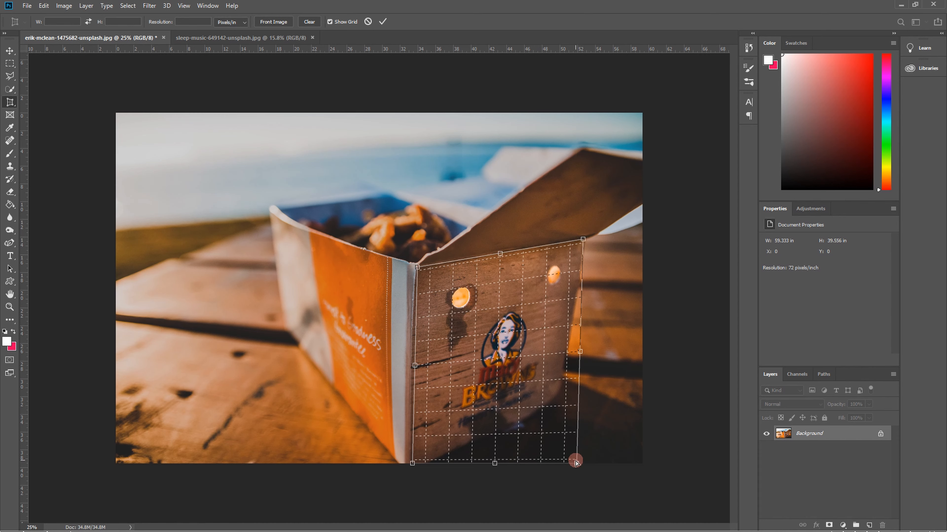
{"action": "left_click_drag", "start_coordinate": [577, 463], "coordinate": [559, 402]}
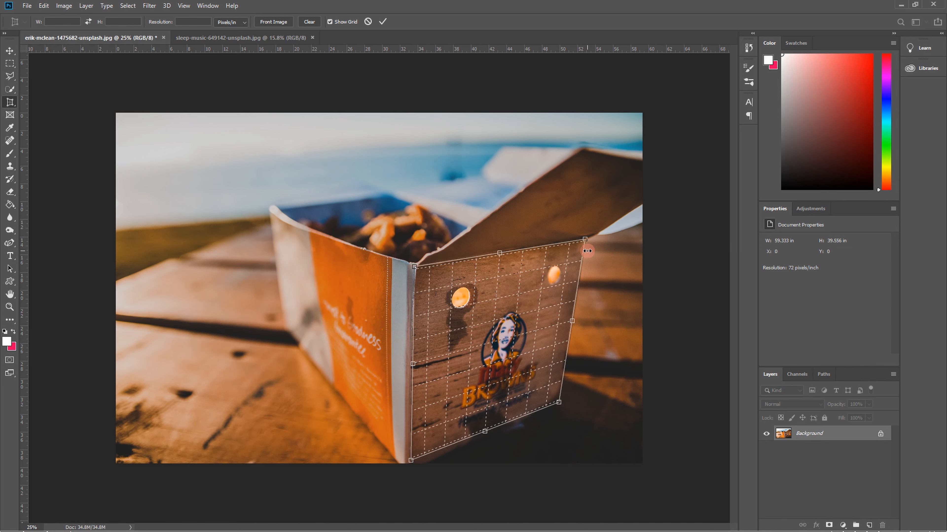
{"action": "key", "text": "Return"}
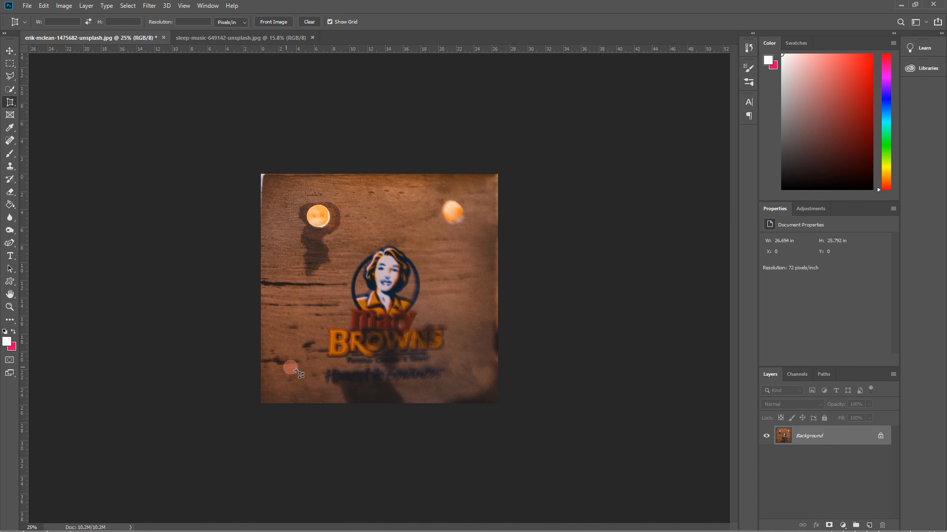
- Perspective-crop the night road photo to the roadway, aligning the grid's sides with the white outer lines
{"action": "key", "text": "ctrl+Tab"}
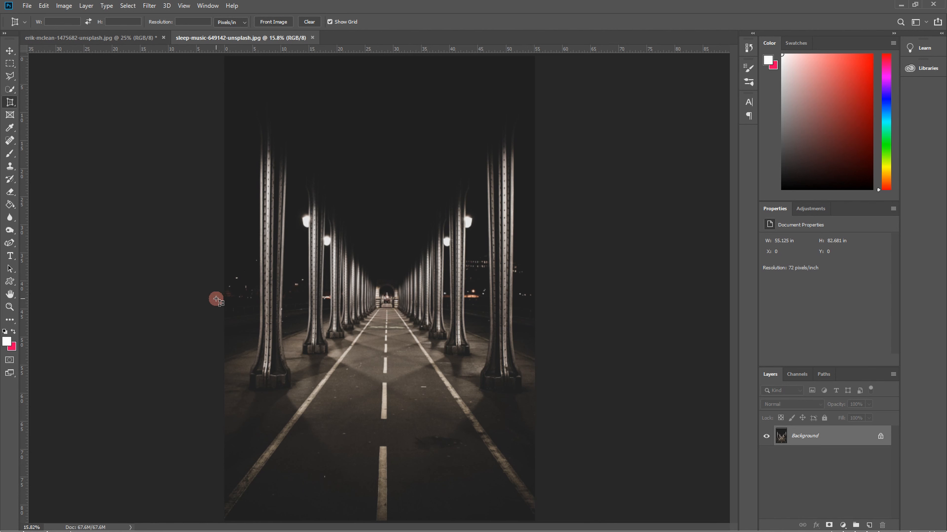
{"action": "left_click_drag", "start_coordinate": [224, 298], "coordinate": [556, 520]}
{"action": "left_click_drag", "start_coordinate": [225, 299], "coordinate": [374, 315]}
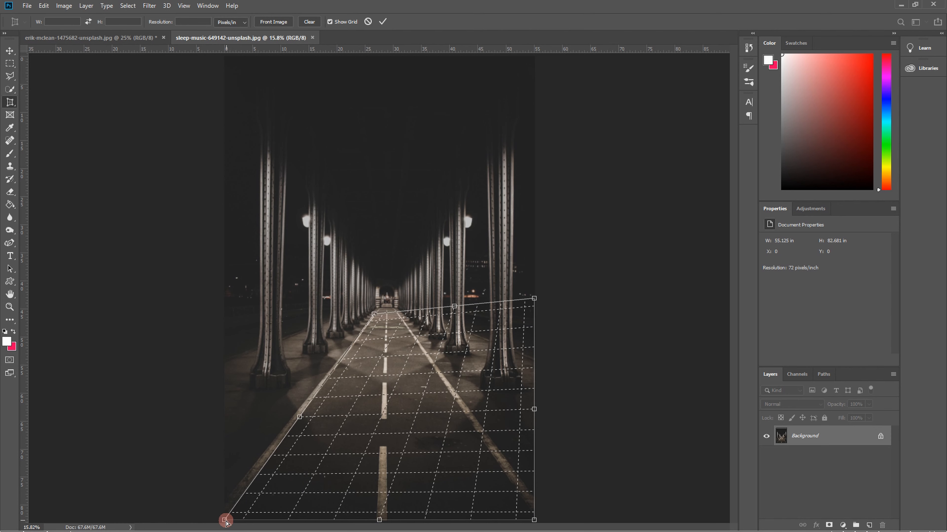
{"action": "left_click_drag", "start_coordinate": [225, 520], "coordinate": [211, 518]}
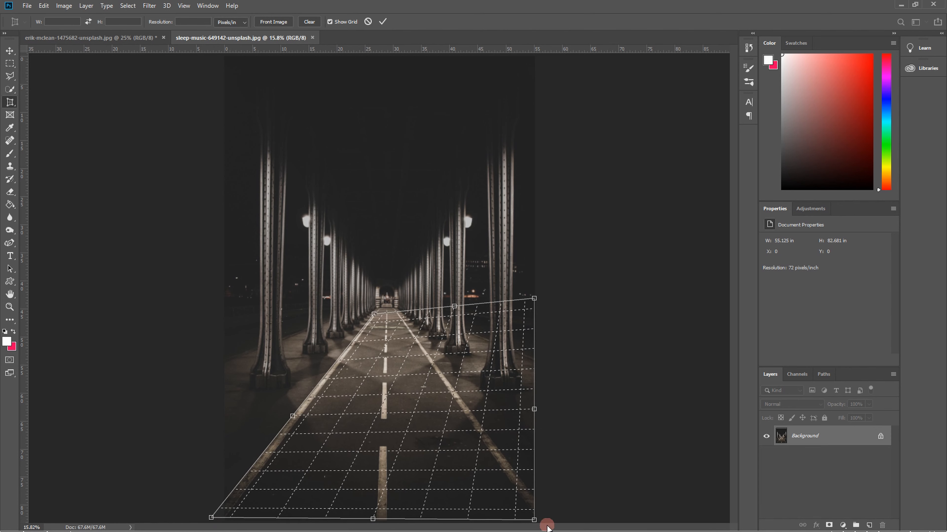
{"action": "left_click_drag", "start_coordinate": [534, 298], "coordinate": [399, 314]}
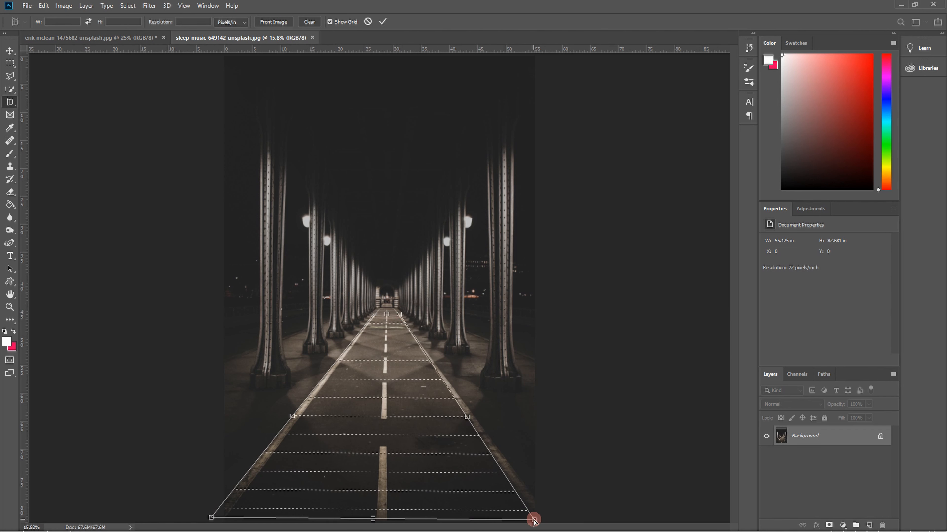
{"action": "left_click_drag", "start_coordinate": [535, 521], "coordinate": [548, 520]}
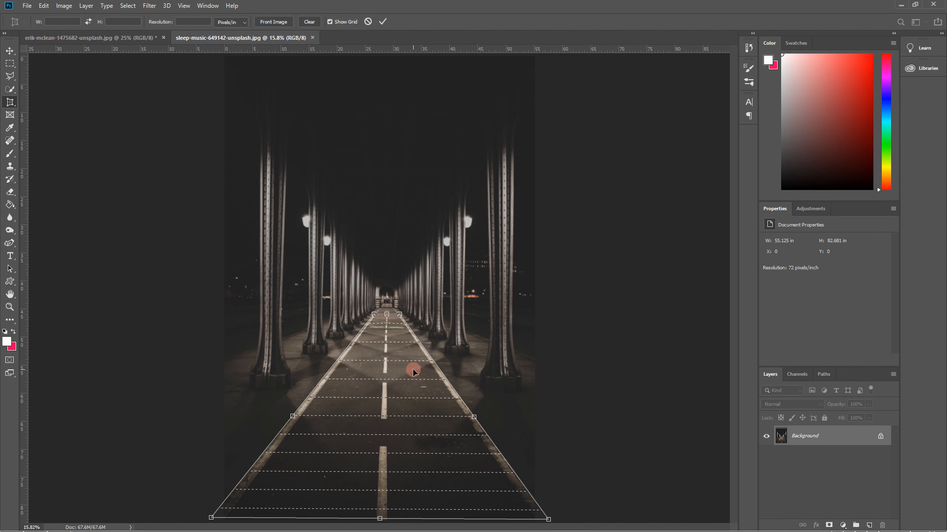
{"action": "key", "text": "Return"}
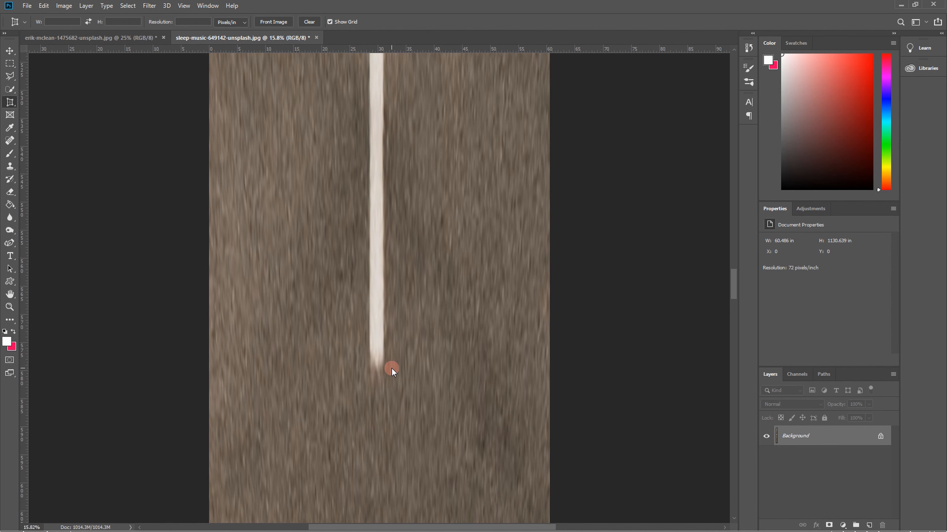
- Examine the flattened road as a whole and up close at 25%, including the lane markings at its upper end
{"action": "key", "text": "ctrl+0"}
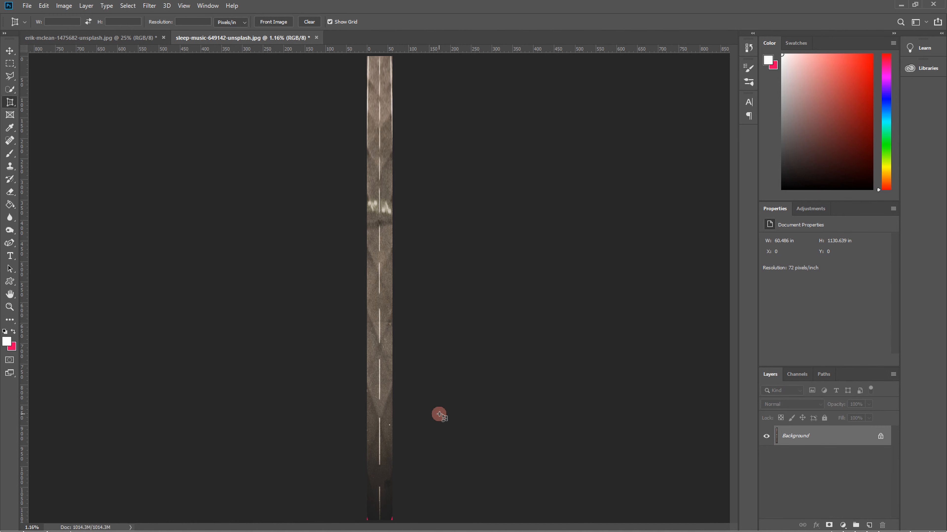
{"action": "key", "text": "ctrl+plus"}
{"action": "key", "text": "ctrl+plus"}
{"action": "key", "text": "ctrl+plus"}
{"action": "key", "text": "ctrl+plus"}
{"action": "key", "text": "ctrl+plus"}
{"action": "key", "text": "ctrl+plus"}
{"action": "key", "text": "ctrl+plus"}
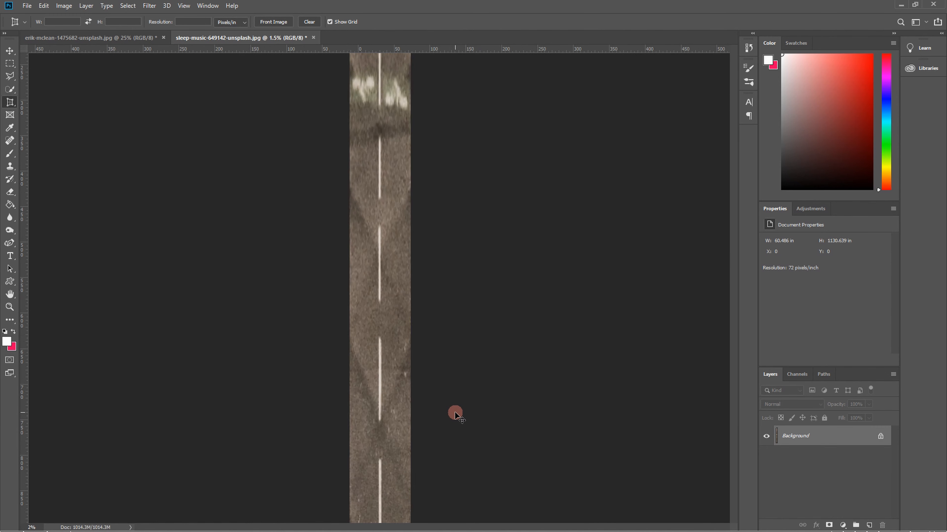
{"action": "key", "text": "ctrl+plus"}
{"action": "key", "text": "ctrl+plus"}
{"action": "key", "text": "ctrl+plus"}
{"action": "key", "text": "ctrl+plus"}
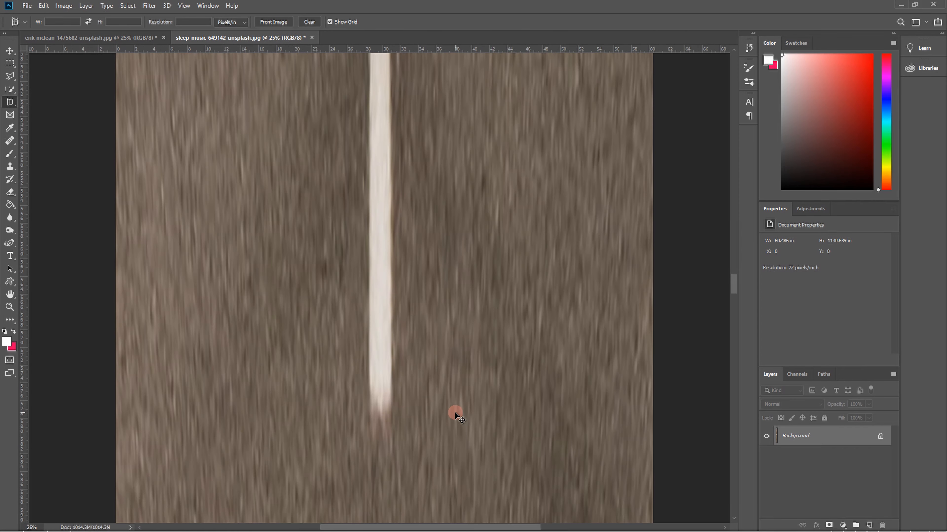
{"action": "left_click_drag", "start_coordinate": [455, 420], "coordinate": [517, 388]}
{"action": "left_click_drag", "start_coordinate": [733, 406], "coordinate": [736, 78]}
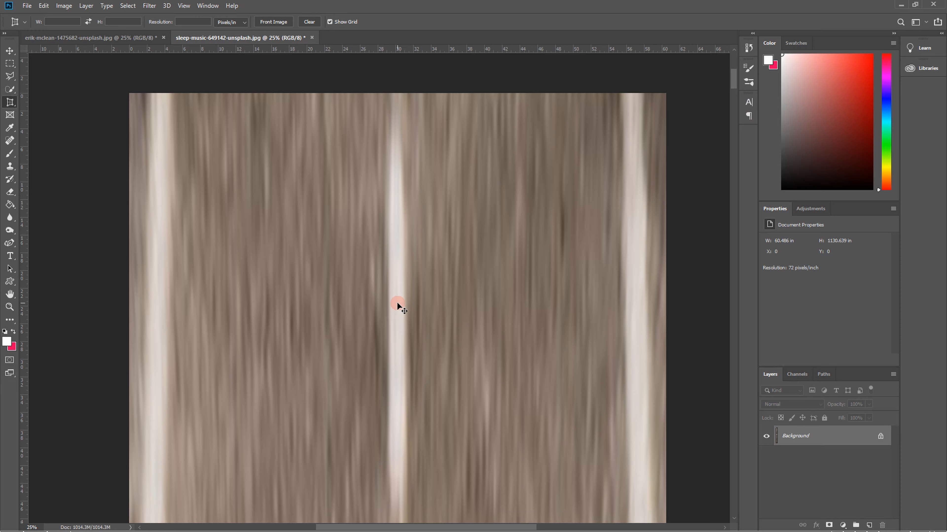
{"action": "key", "text": "ctrl+0"}
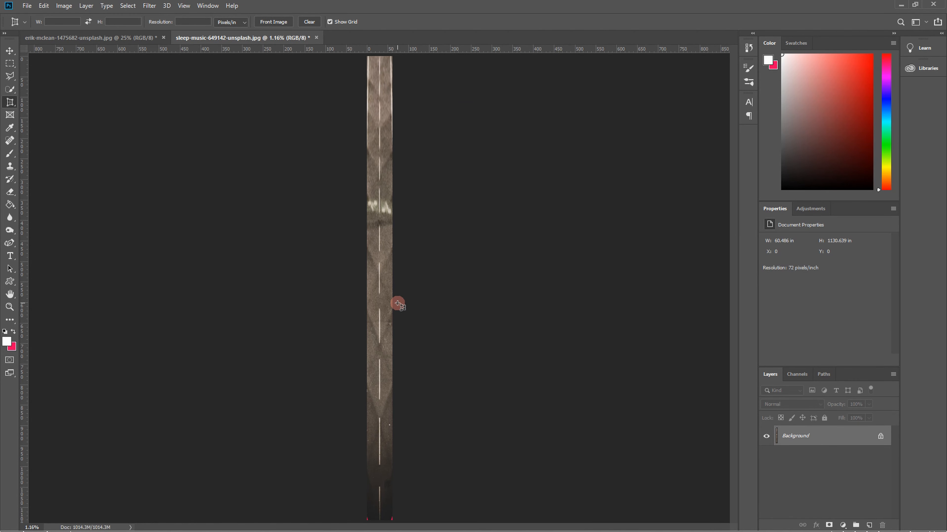
- Undo the road's perspective crop and bring up the list of crop tool variants
{"action": "key", "text": "ctrl+z"}
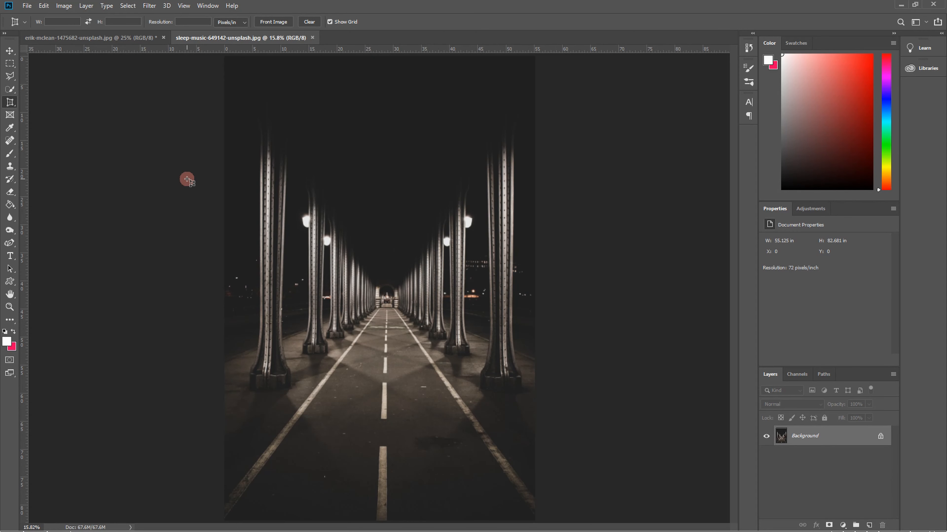
{"action": "left_click", "coordinate": [11, 104]}
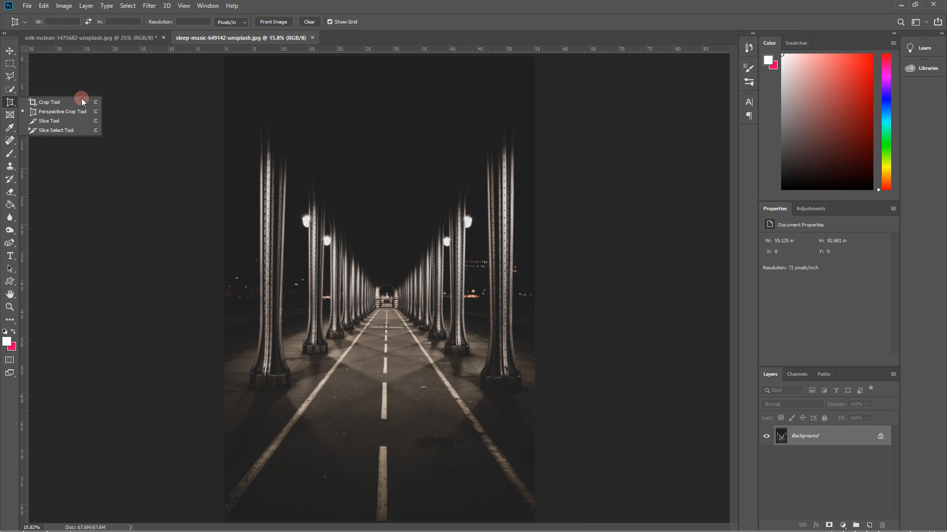